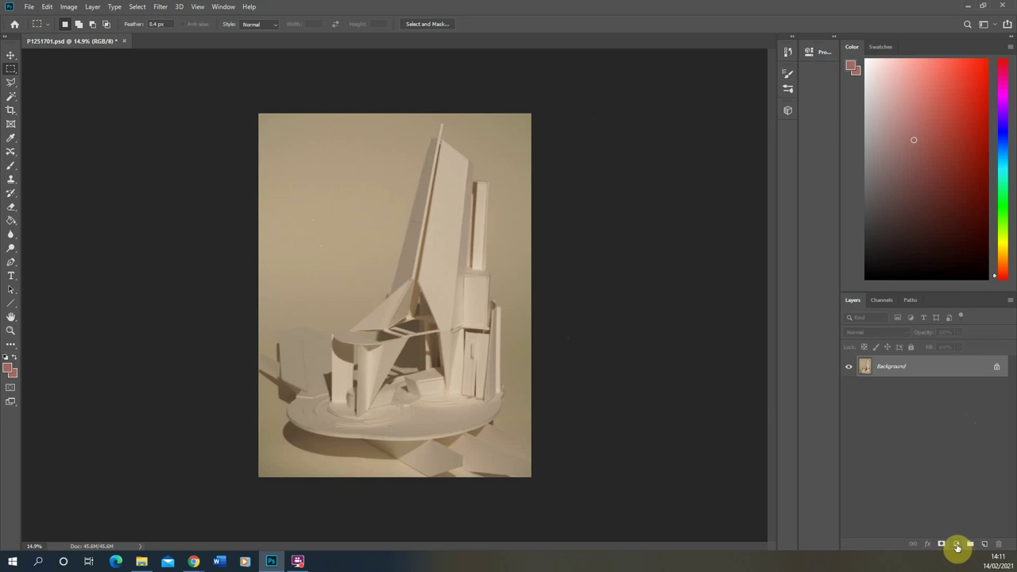
Step: Add a Color Balance adjustment layer above the background photo and open its settings for editing
click(957, 545)
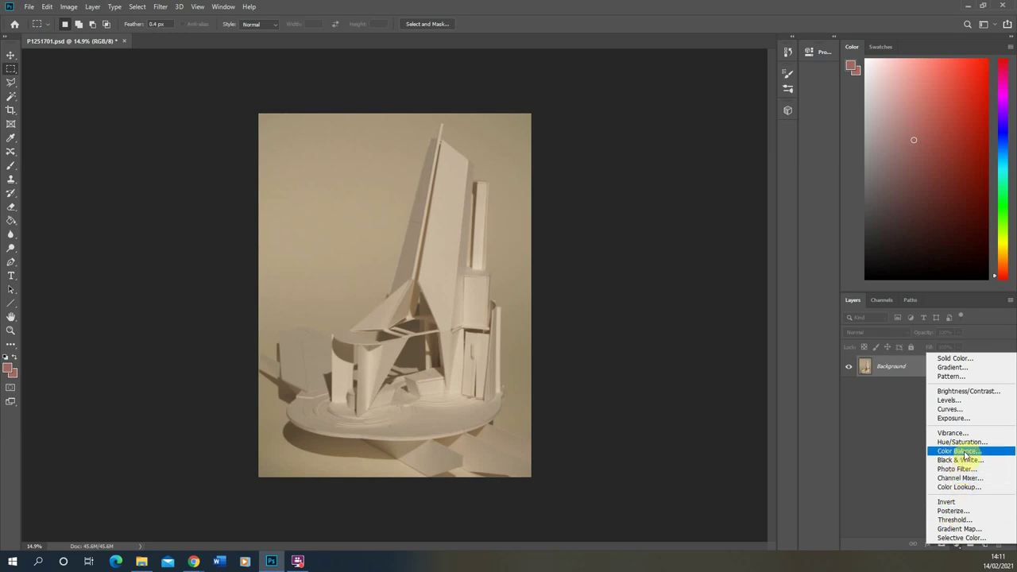
click(962, 451)
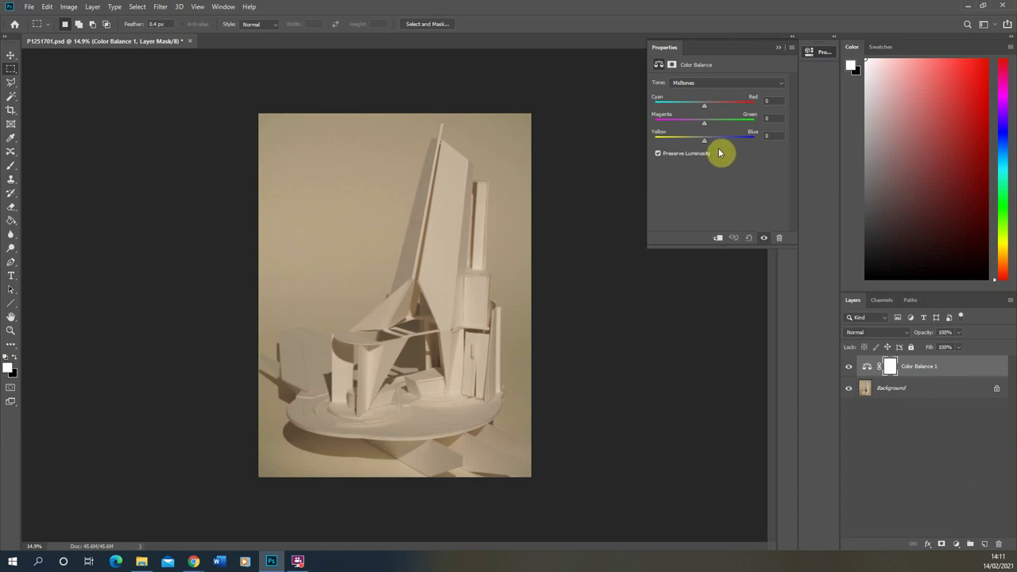
click(784, 47)
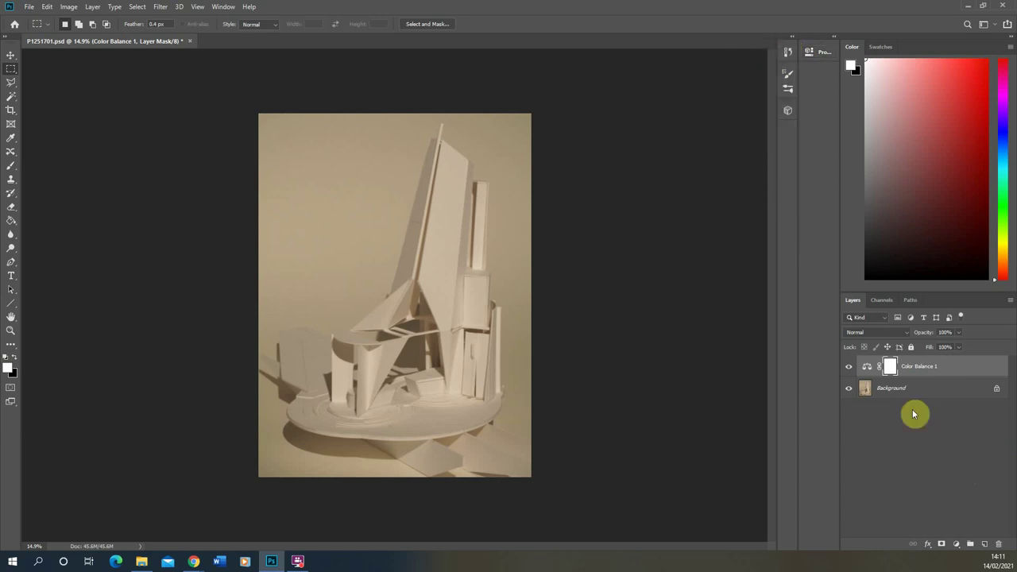
double_click(867, 369)
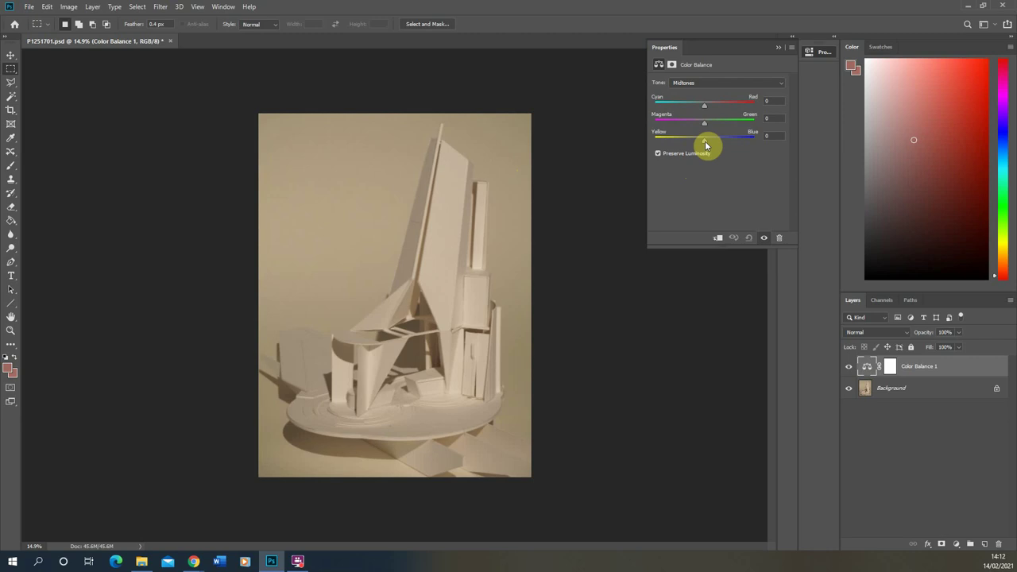
Step: Shift the Color Balance midtones toward blue, about +28, and toward cyan to neutralise the photo's yellow cast
drag(705, 143, 716, 145)
drag(716, 143, 719, 148)
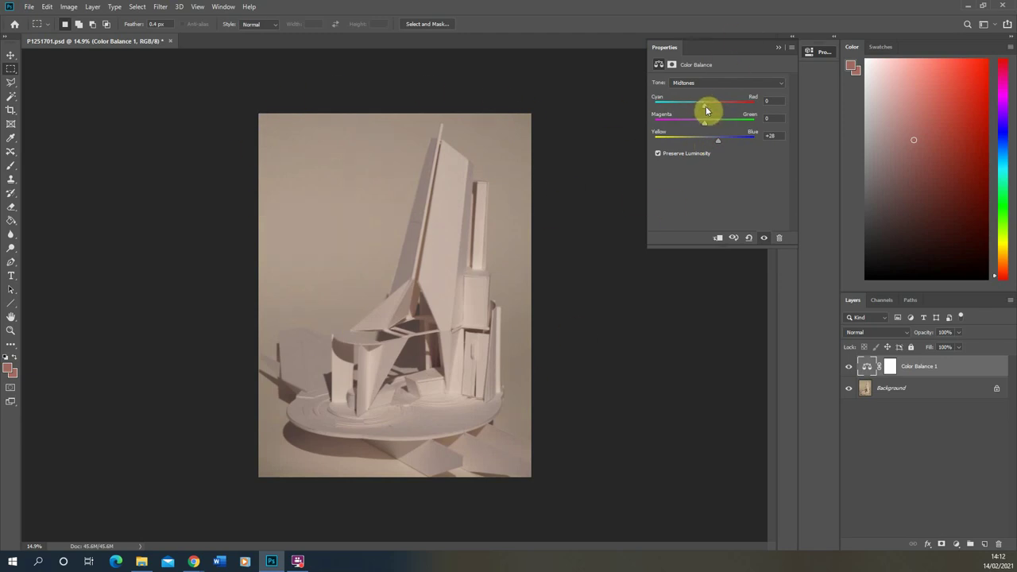
drag(705, 105, 691, 110)
drag(696, 124, 695, 123)
click(721, 143)
drag(720, 144, 718, 145)
click(717, 144)
click(778, 47)
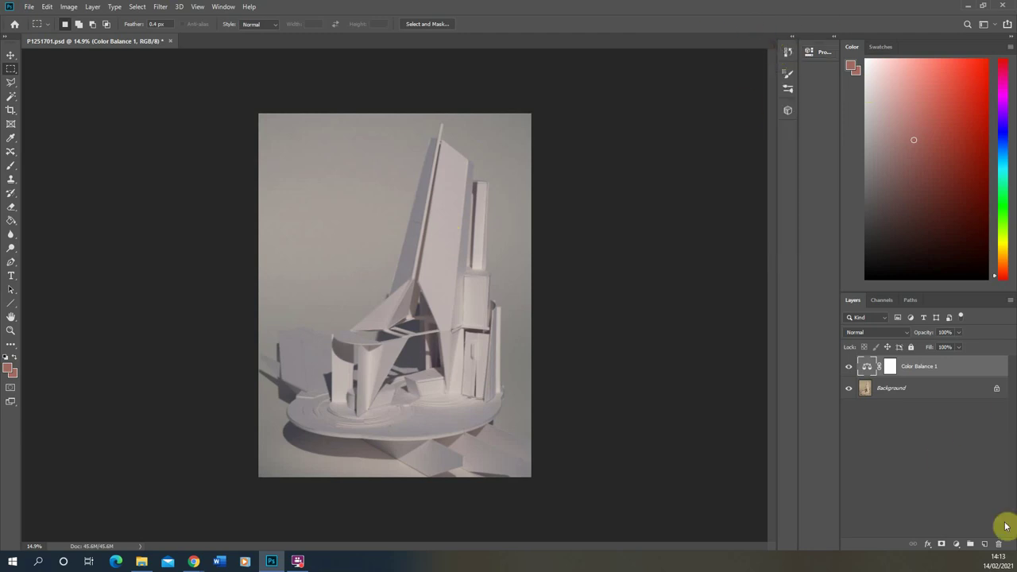
Step: Add a Levels adjustment layer with the white input level at 243 and the black input level at 18
click(956, 543)
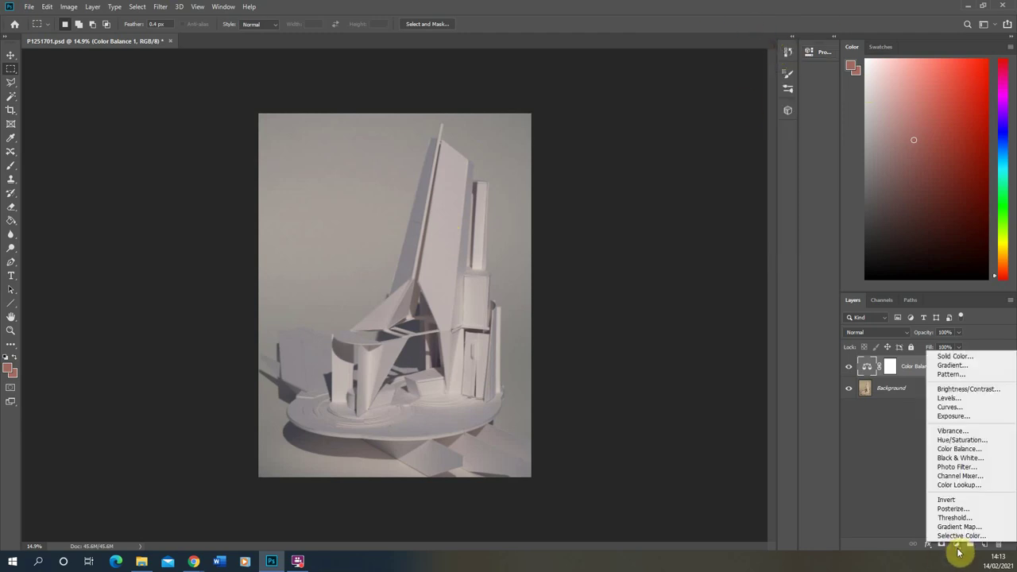
click(951, 398)
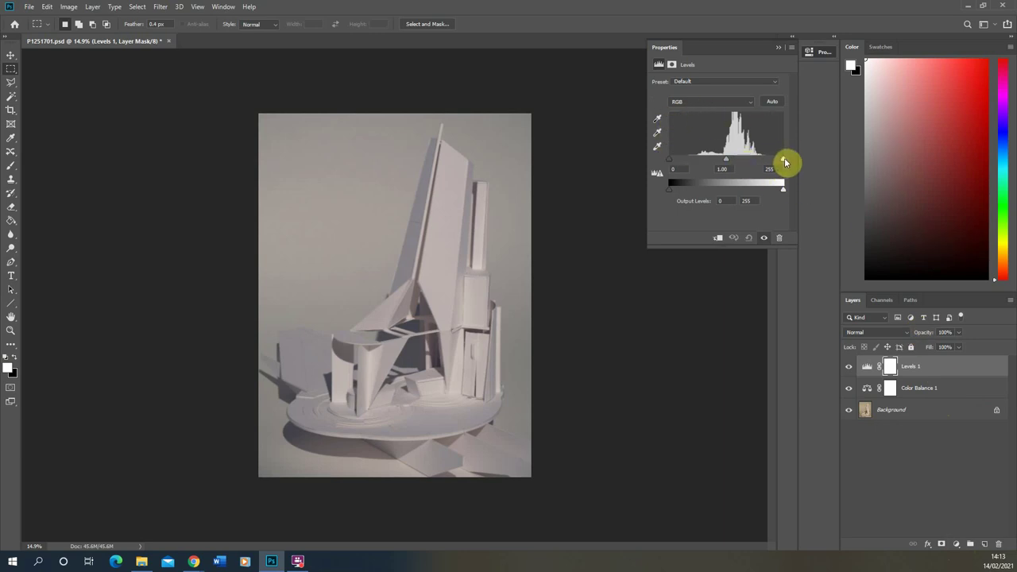
drag(784, 162, 779, 163)
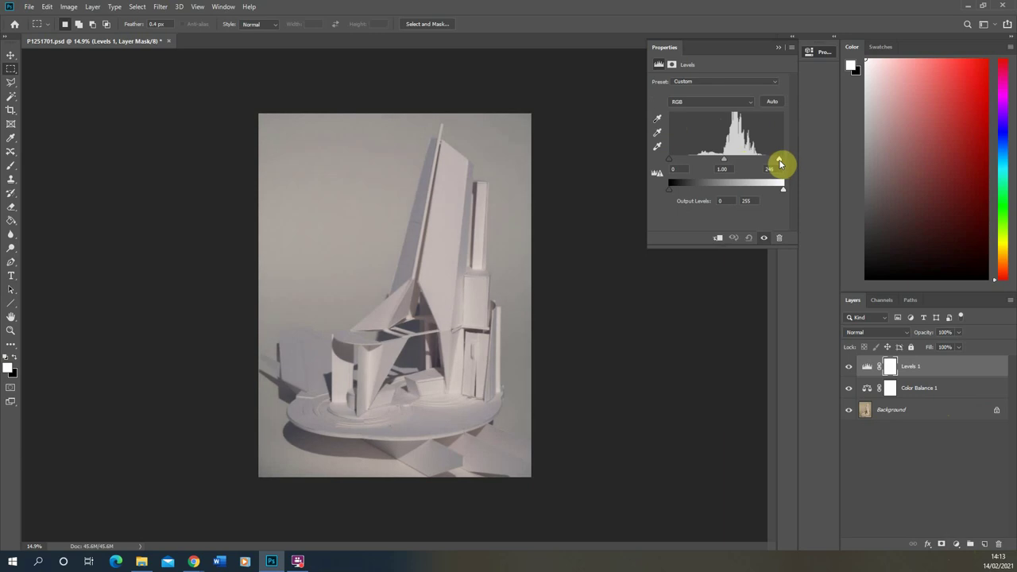
mouse_move(779, 163)
mouse_down()
mouse_move(739, 164)
mouse_move(791, 164)
mouse_move(779, 164)
mouse_up()
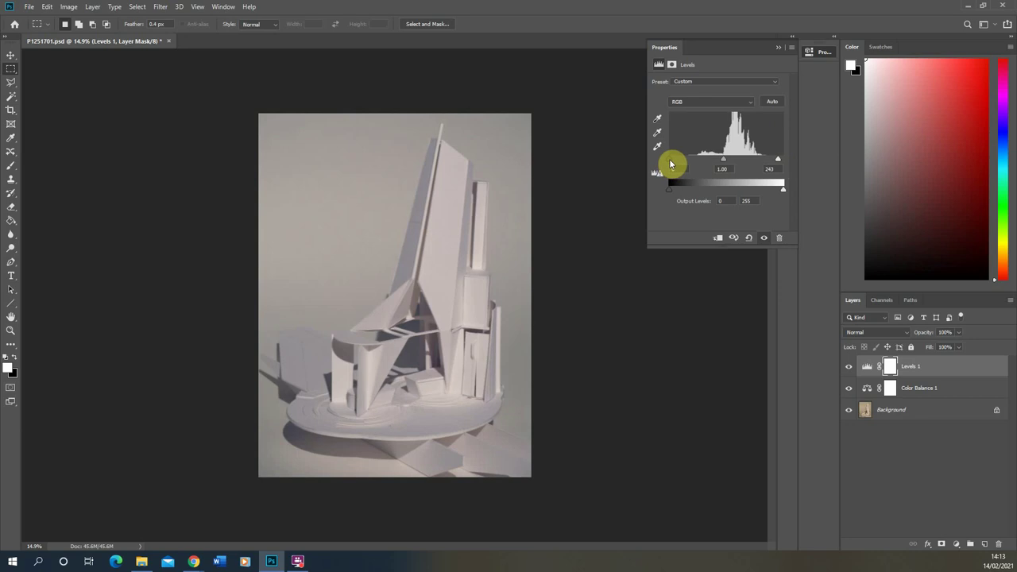
drag(671, 160, 677, 166)
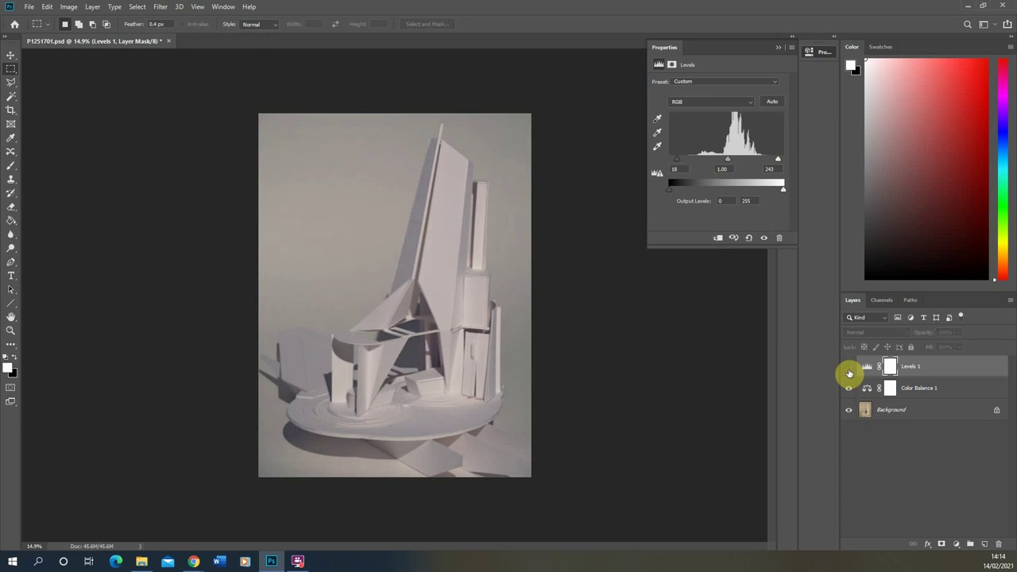
Step: Toggle the Levels layer's visibility repeatedly to compare the photo with and without the adjustment
click(848, 367)
click(849, 367)
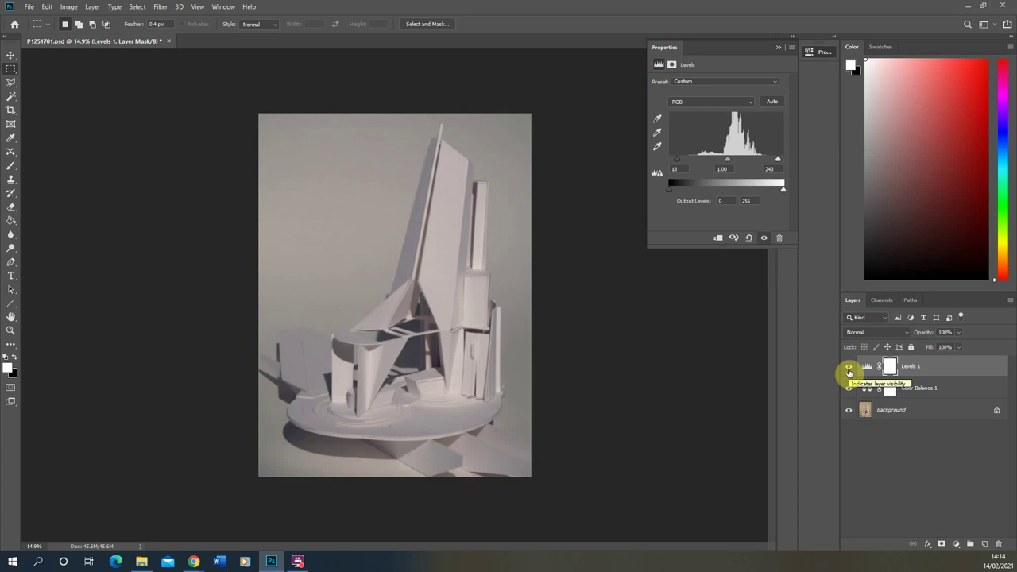
click(848, 371)
click(848, 371)
click(848, 371)
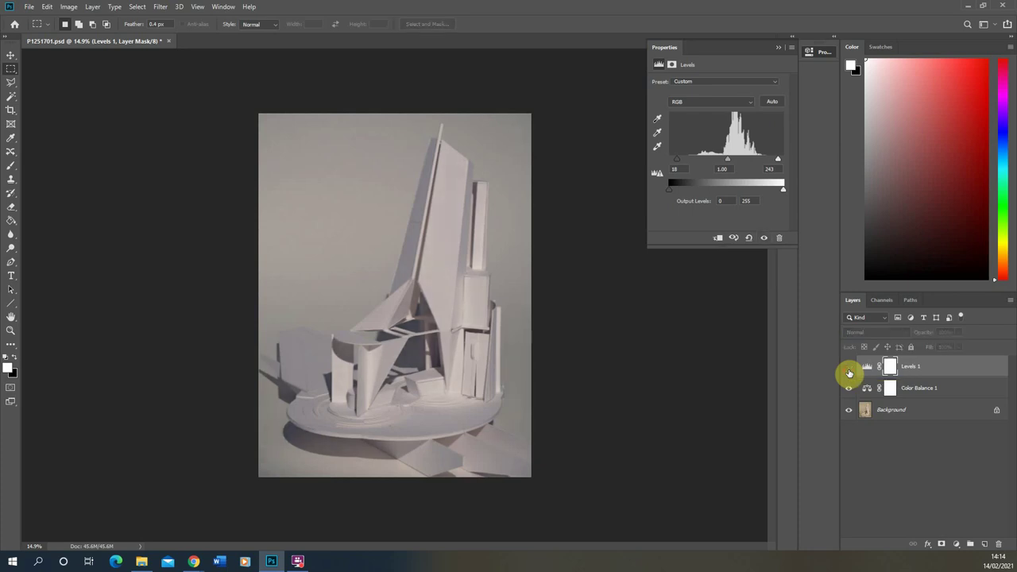
click(848, 371)
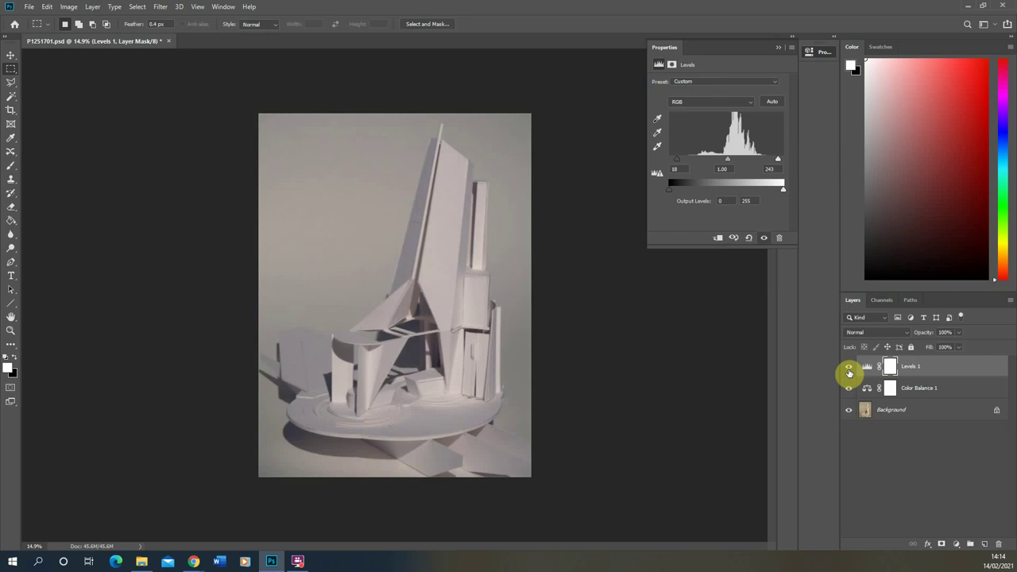
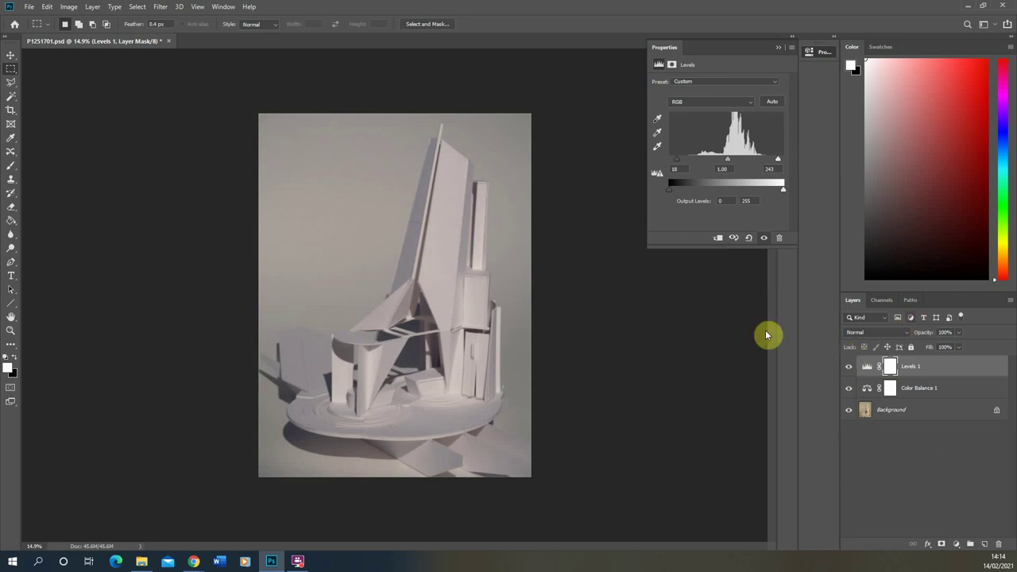
Step: Add a Hue/Saturation adjustment layer above the Levels layer and reduce the saturation to -30
click(957, 548)
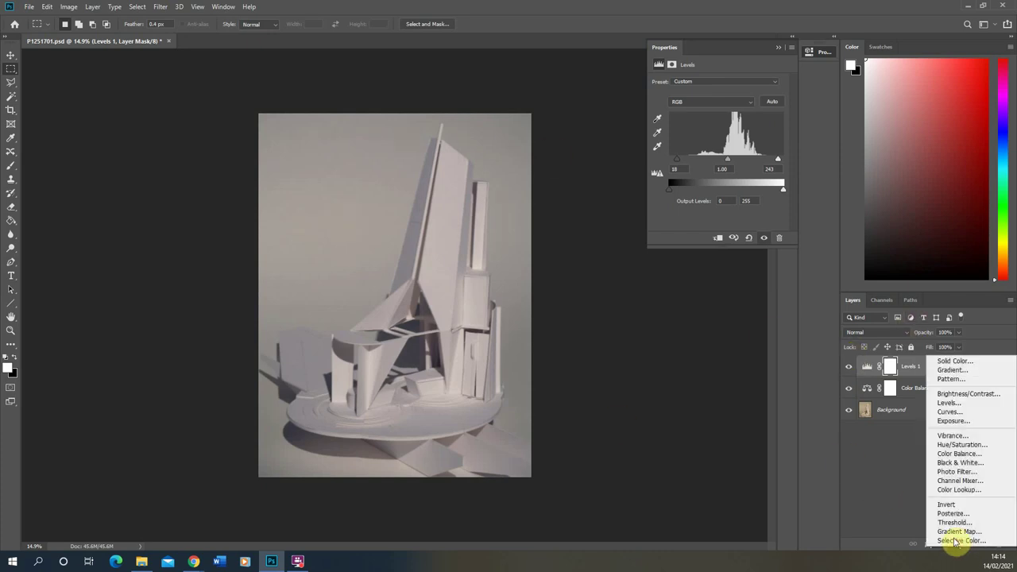
click(963, 447)
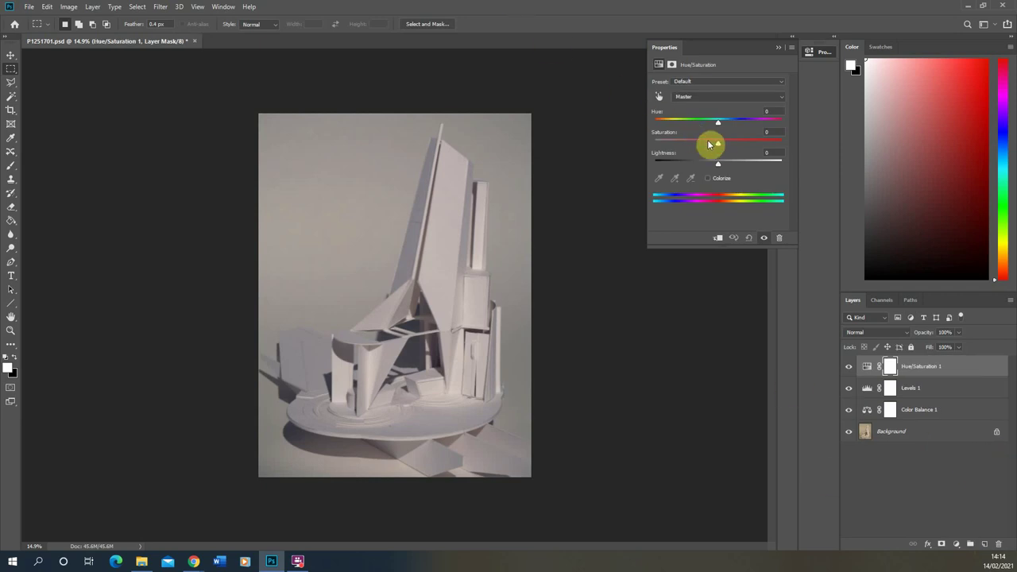
drag(711, 145, 699, 150)
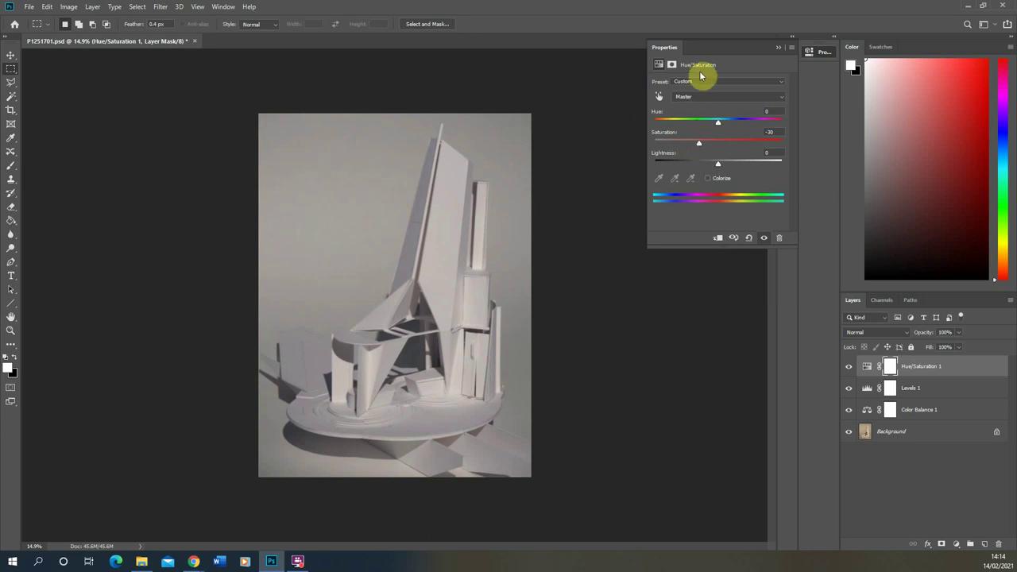
click(786, 37)
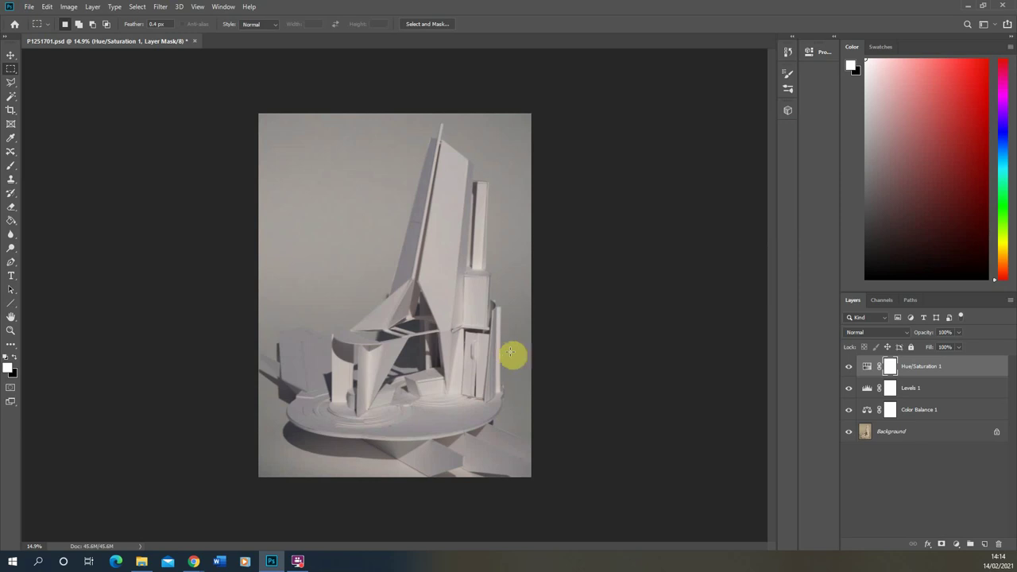
Step: Add a Black & White adjustment layer in Soft Light blend mode and compare the photo with and without it
click(957, 545)
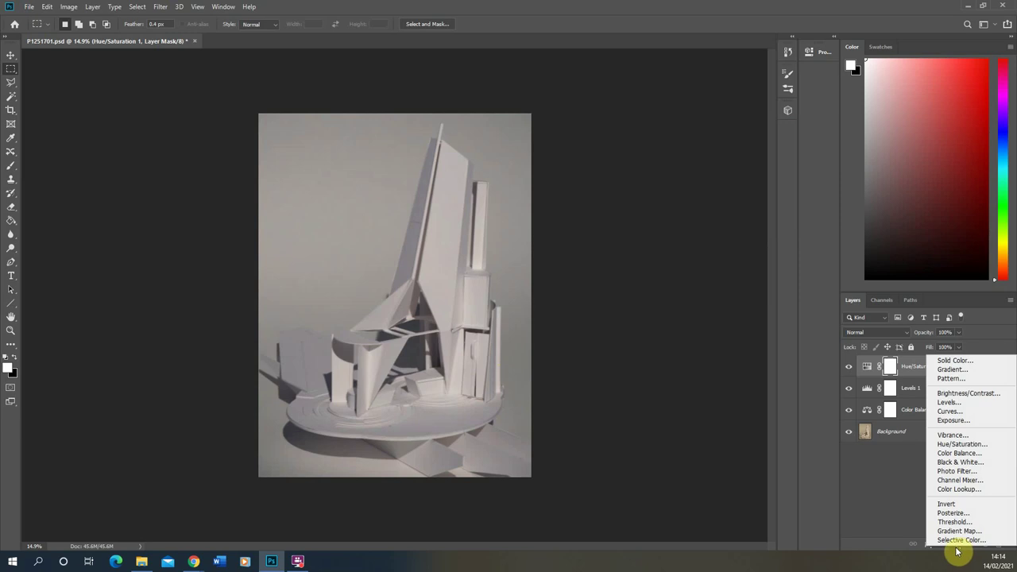
click(952, 462)
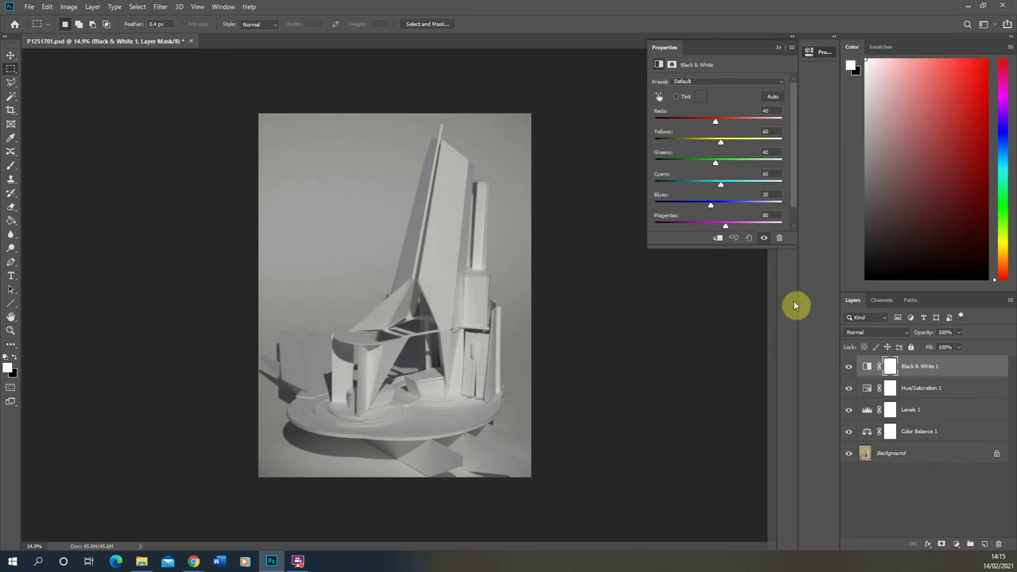
click(862, 333)
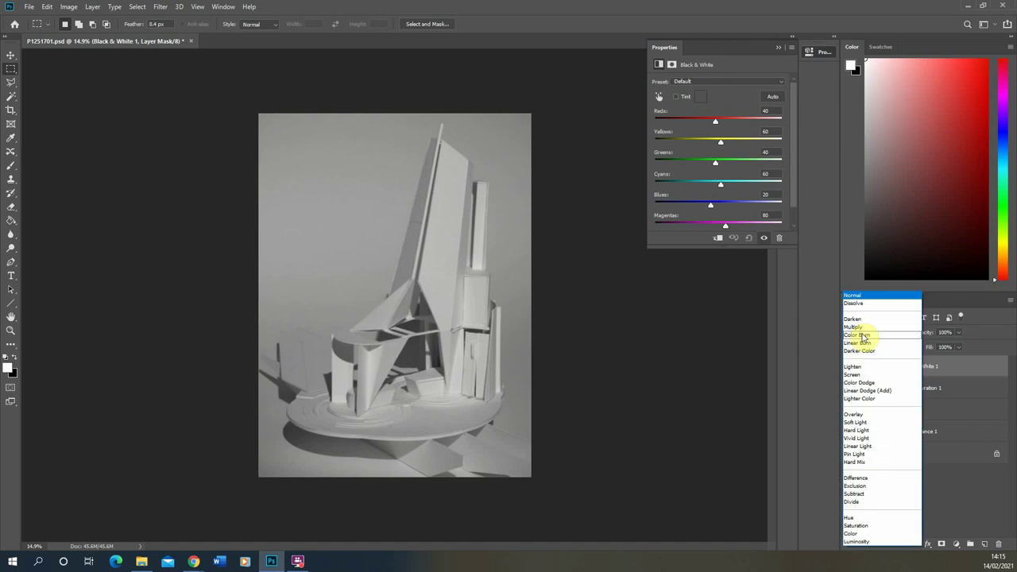
click(865, 423)
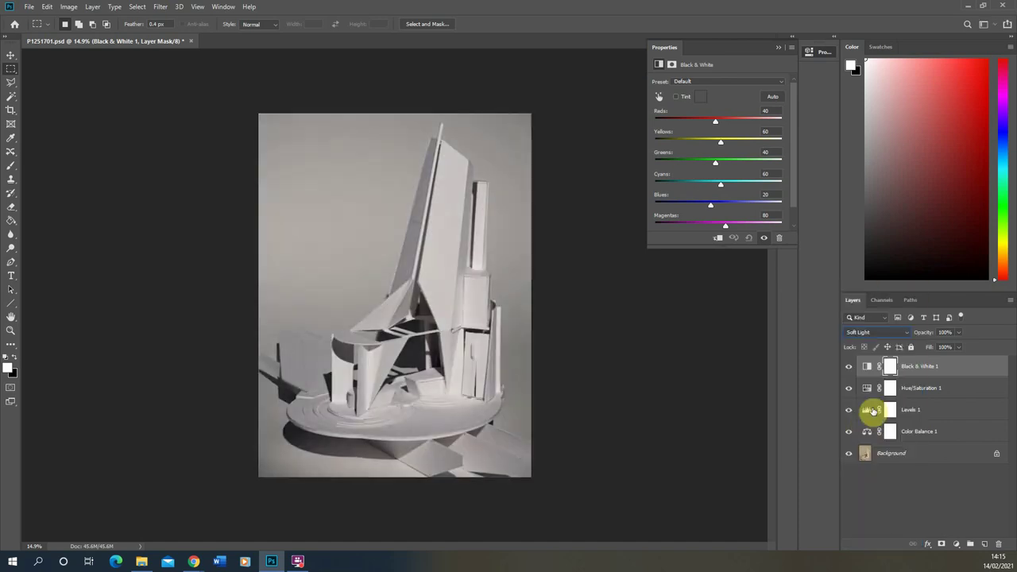
click(849, 366)
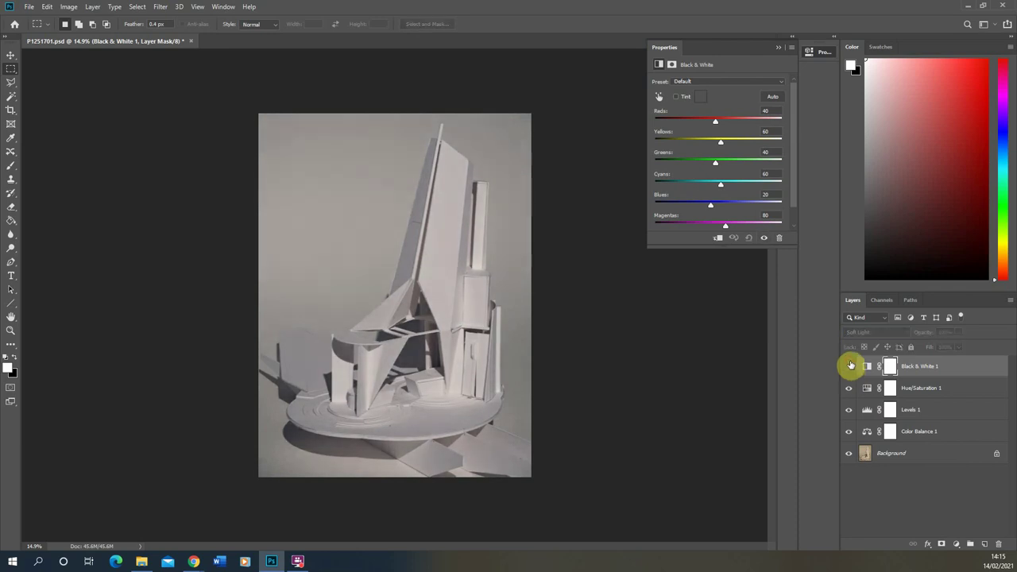
click(850, 365)
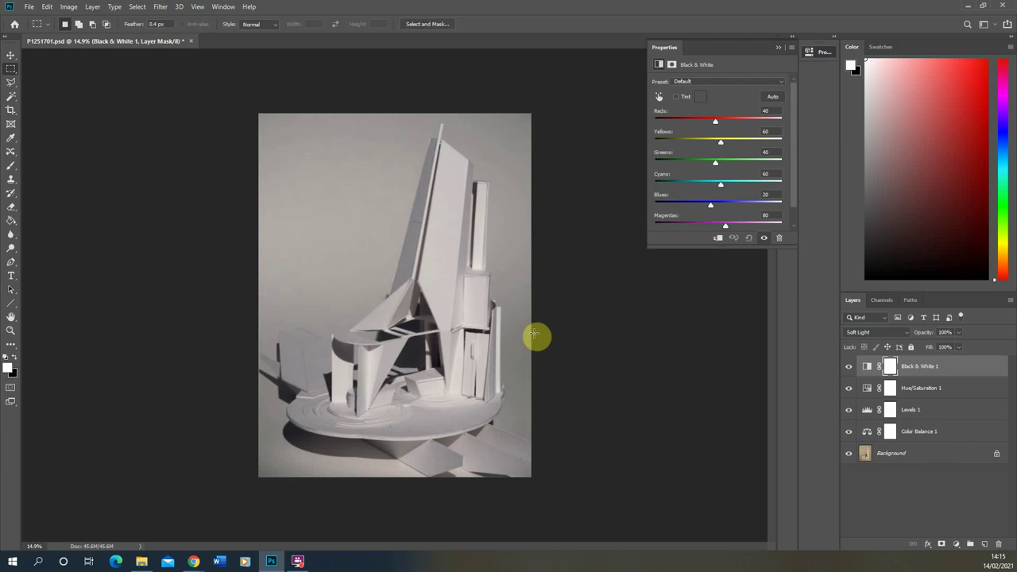
Step: Lower the Black & White layer's fill to 33% and deselect the layer
click(958, 347)
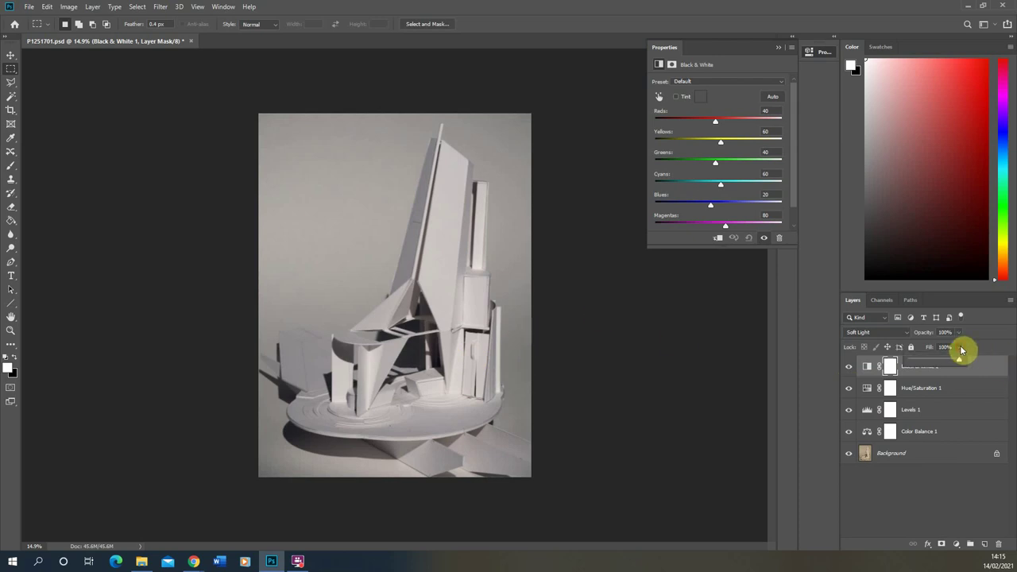
drag(935, 365, 926, 367)
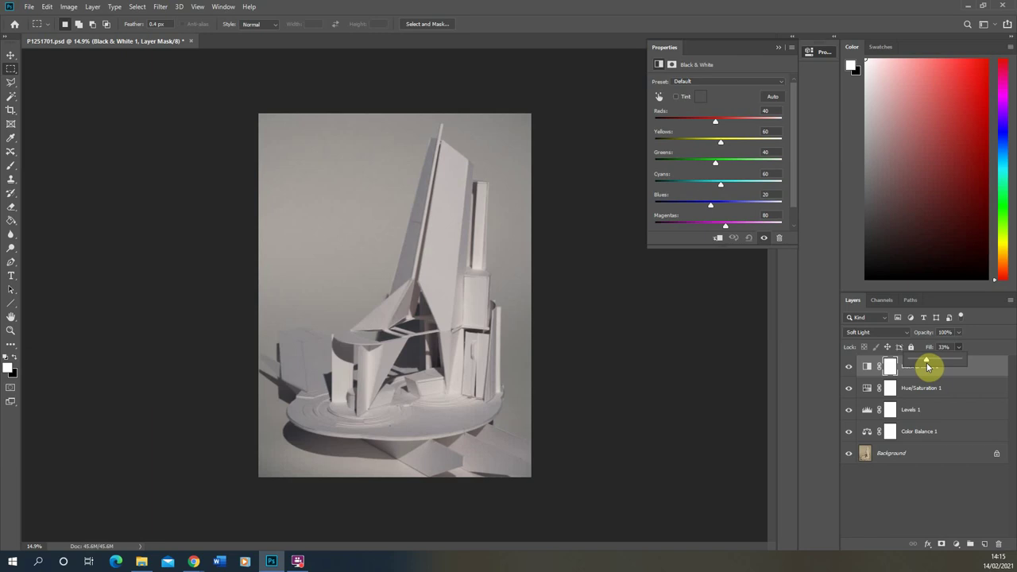
drag(926, 366, 923, 374)
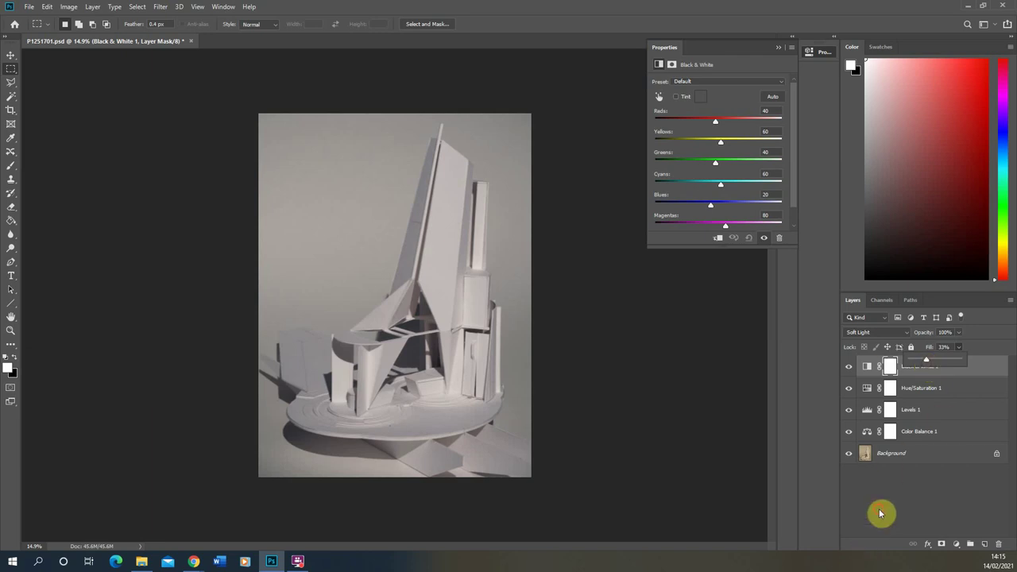
click(878, 508)
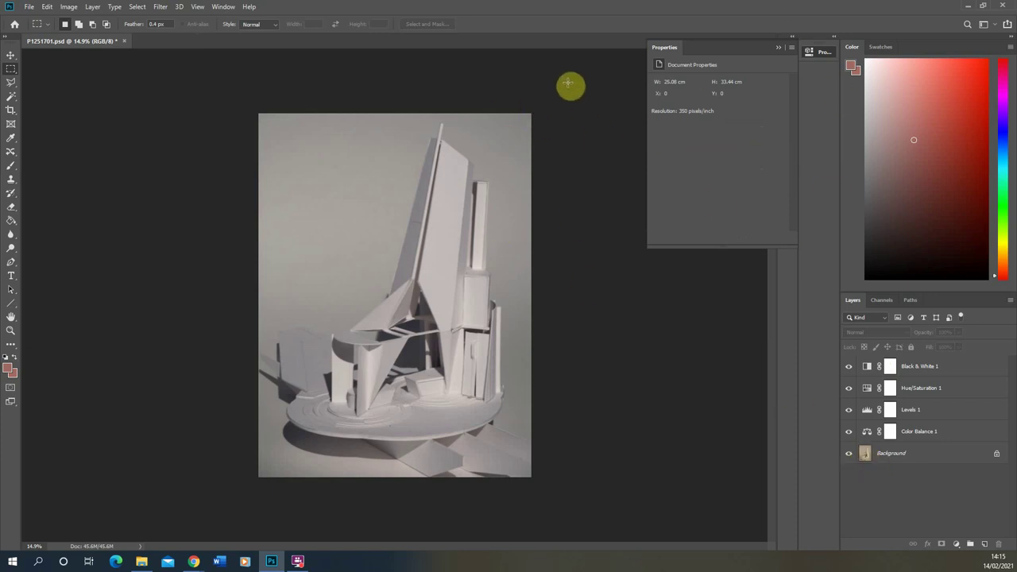
Step: Select the whole image with the Rectangular Marquee and make a merged copy of all visible layers
drag(544, 112, 241, 537)
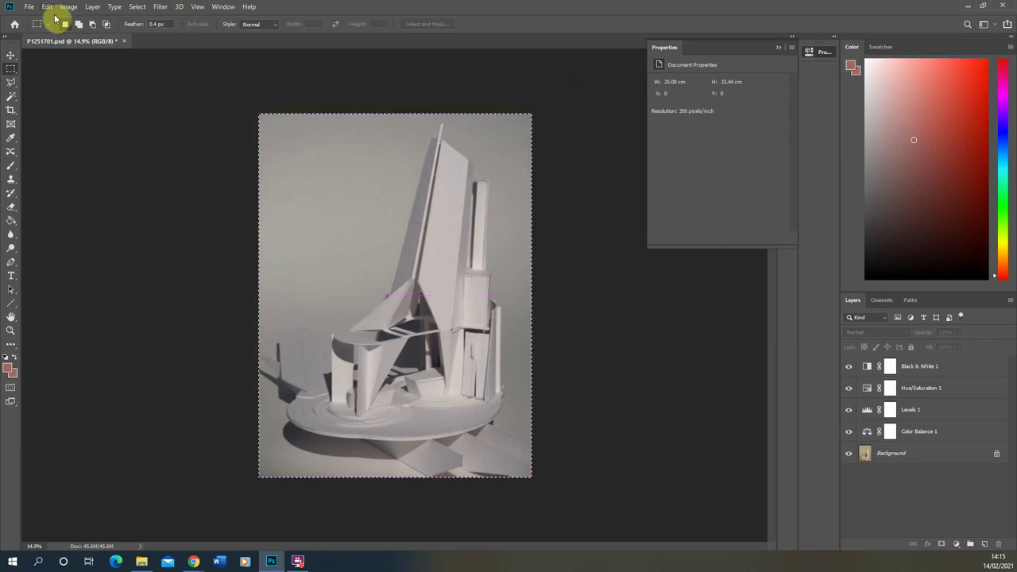
click(47, 8)
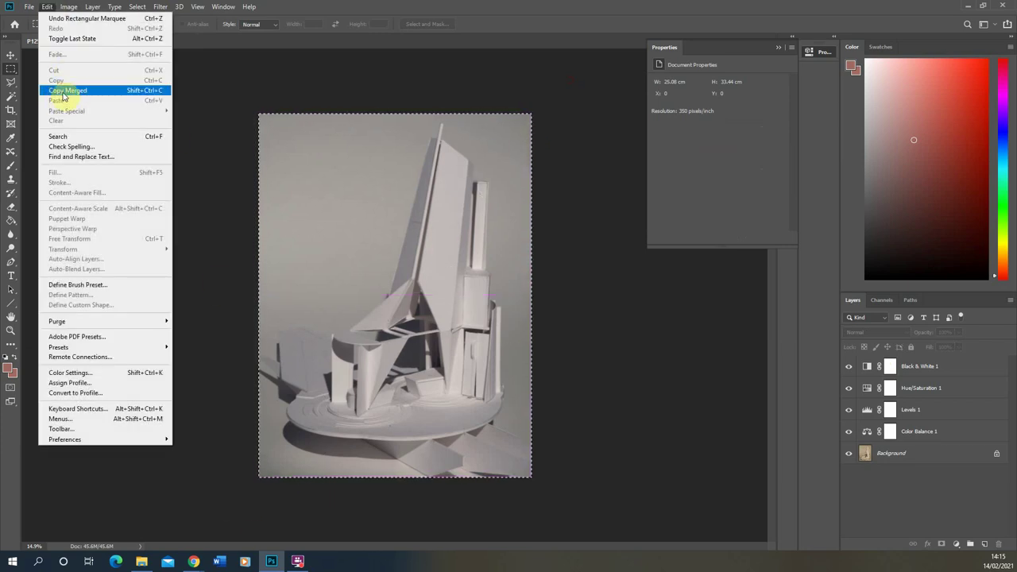
click(123, 91)
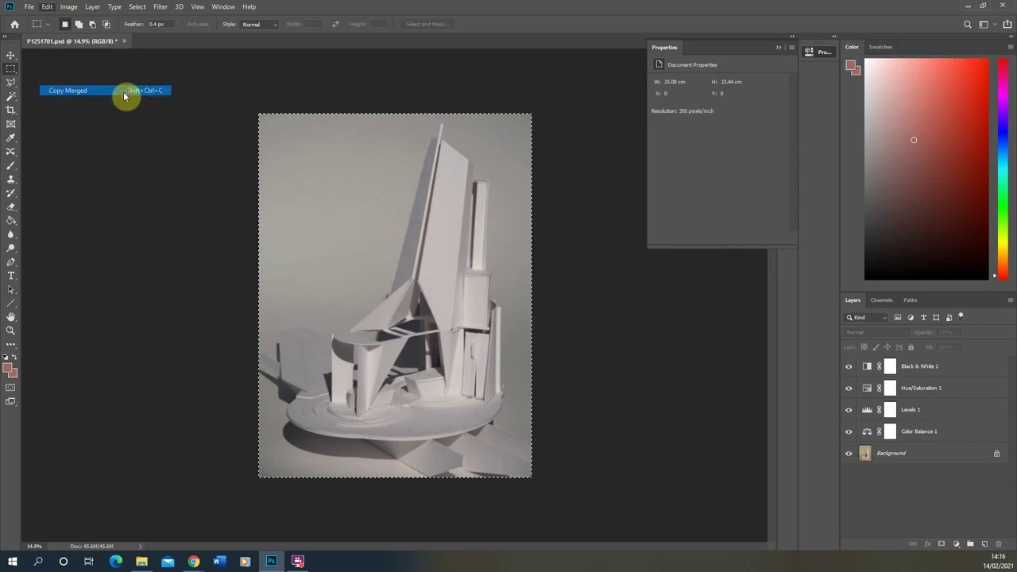
Step: Create a new layer above the Black & White adjustment layer and paste the merged copy into it
click(948, 366)
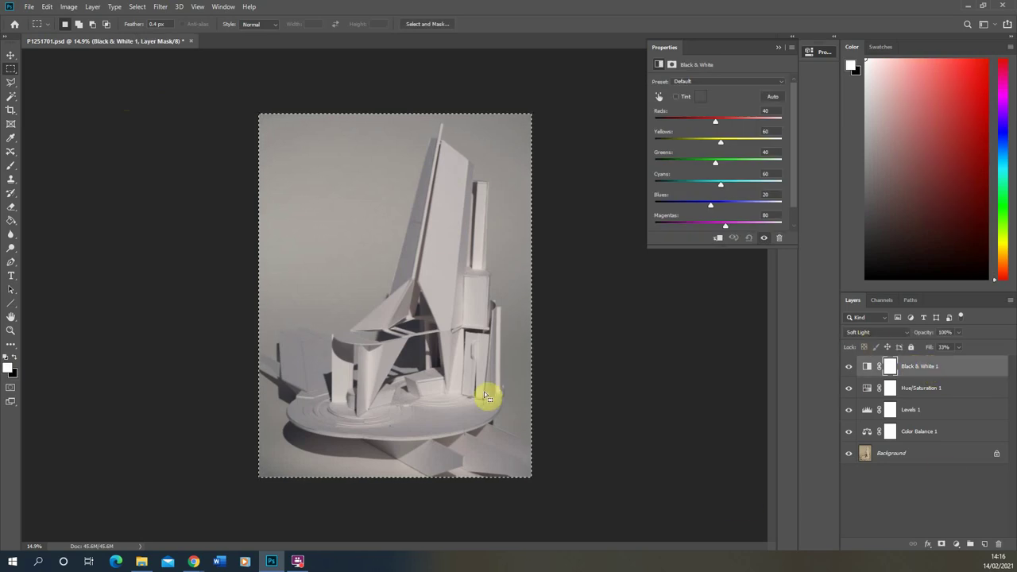
click(984, 544)
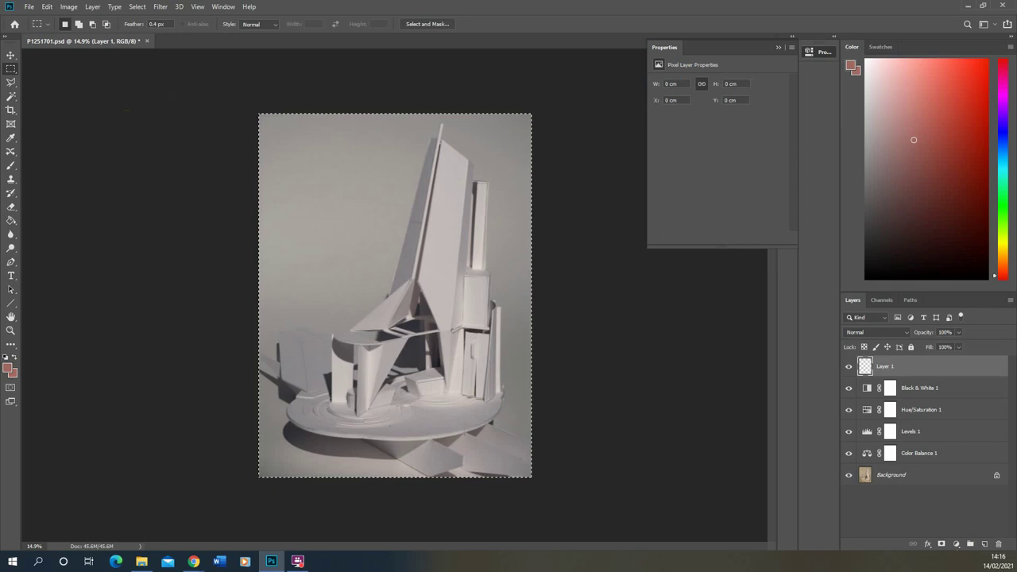
click(47, 7)
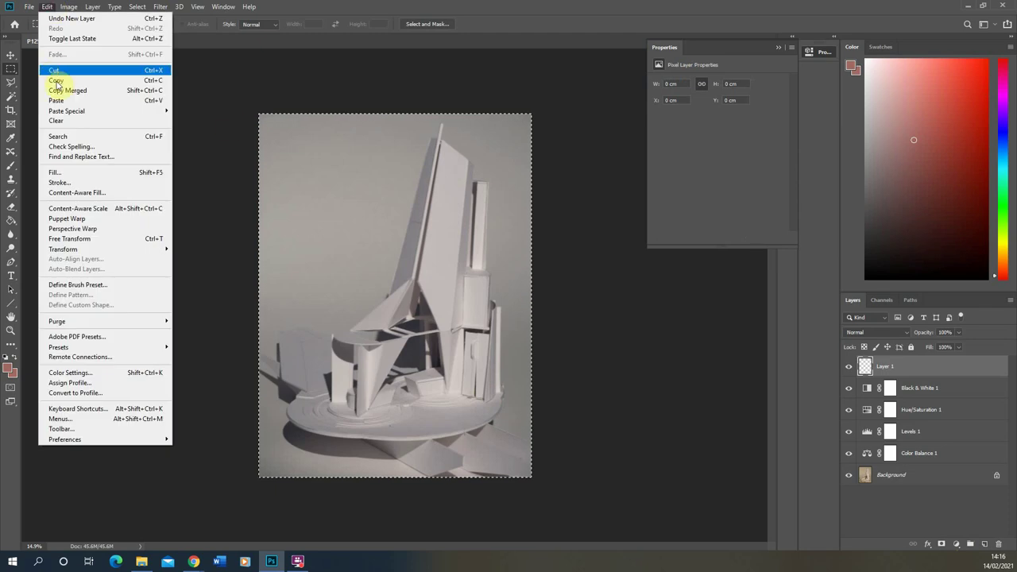
click(71, 101)
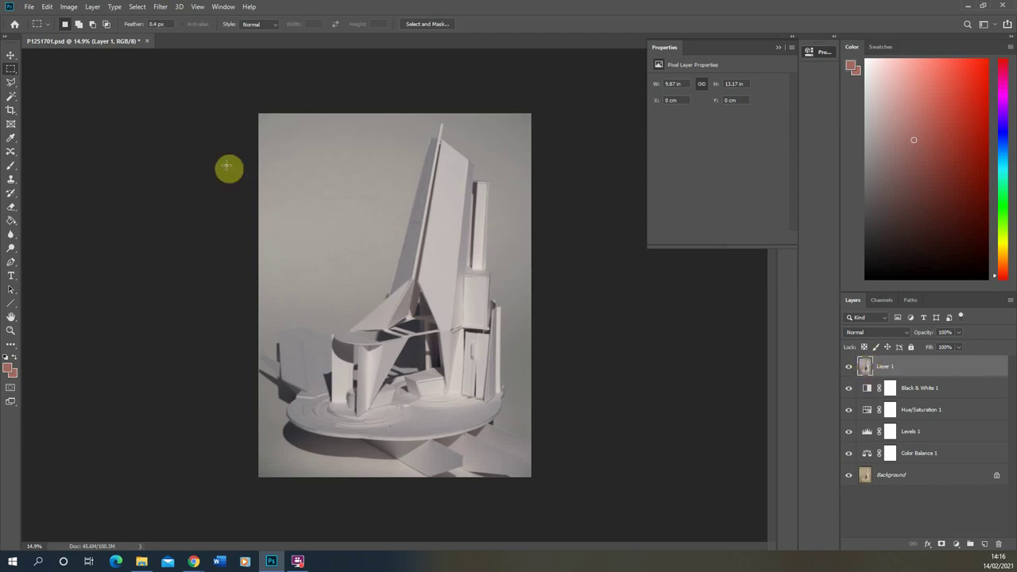
Step: Open the Camera Raw filter on the merged layer and set the temperature to +1 and the vibrance to +6
click(161, 8)
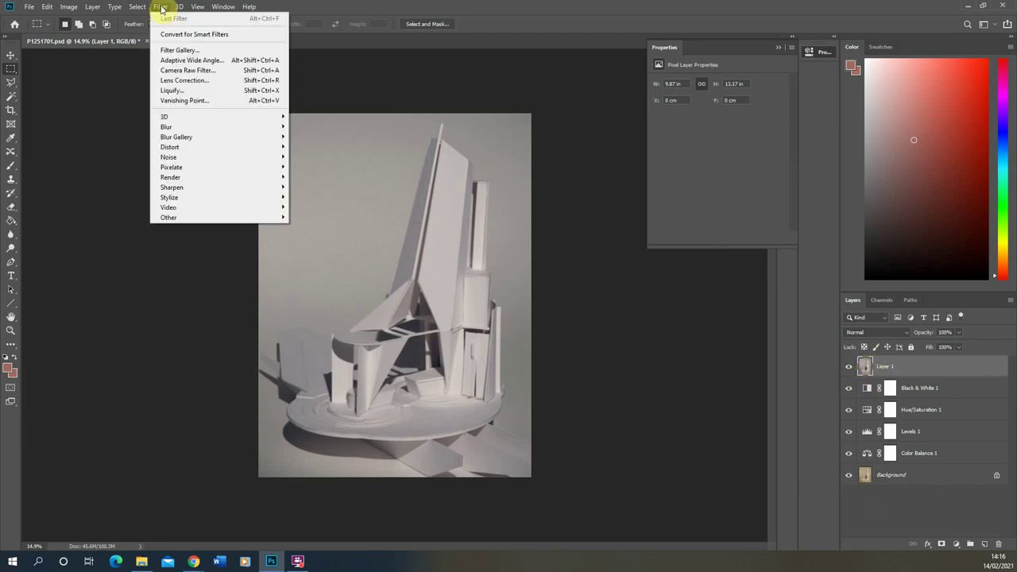
click(189, 75)
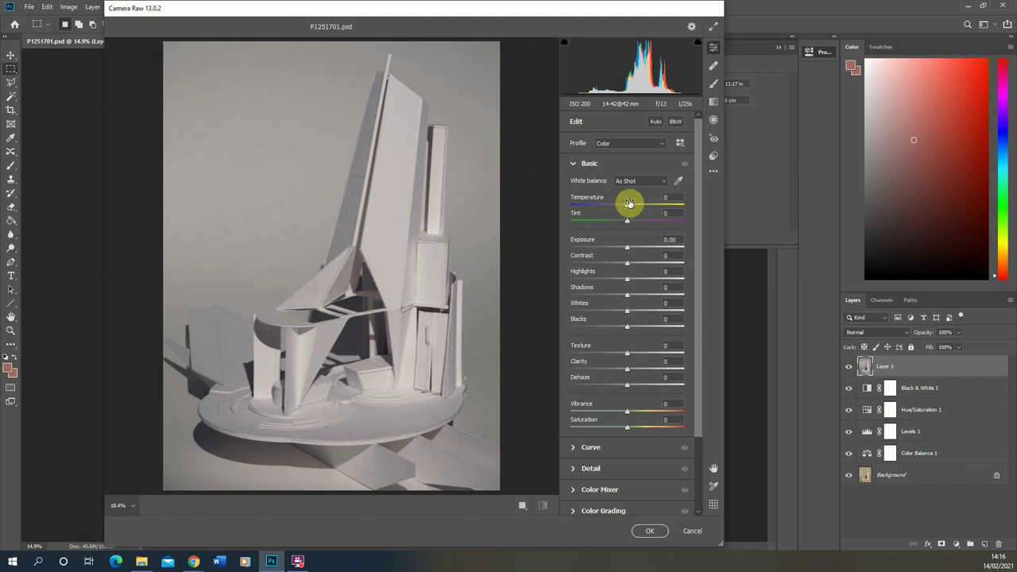
mouse_move(626, 208)
mouse_down()
mouse_move(635, 208)
mouse_move(626, 211)
mouse_up()
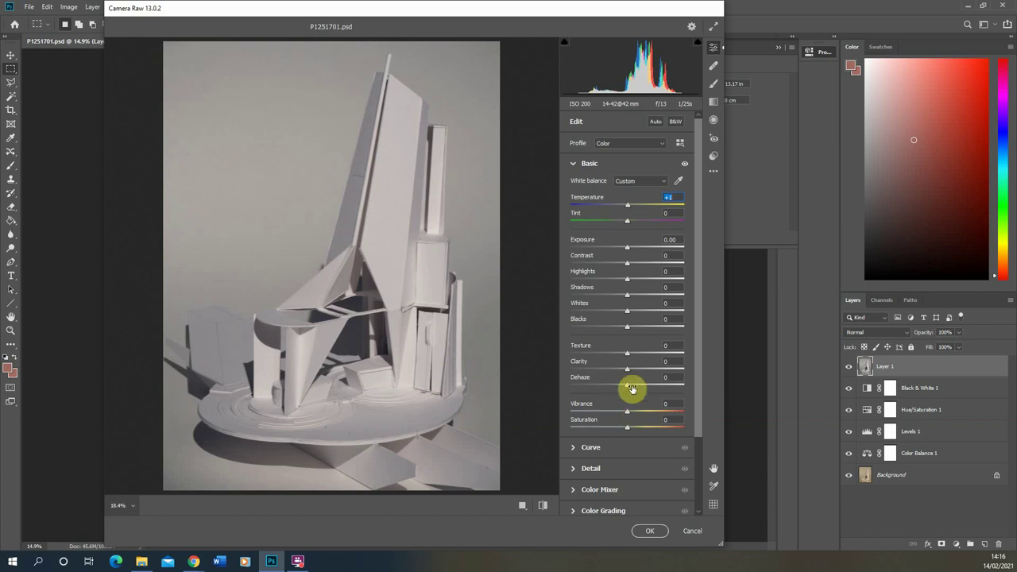
drag(624, 415, 630, 416)
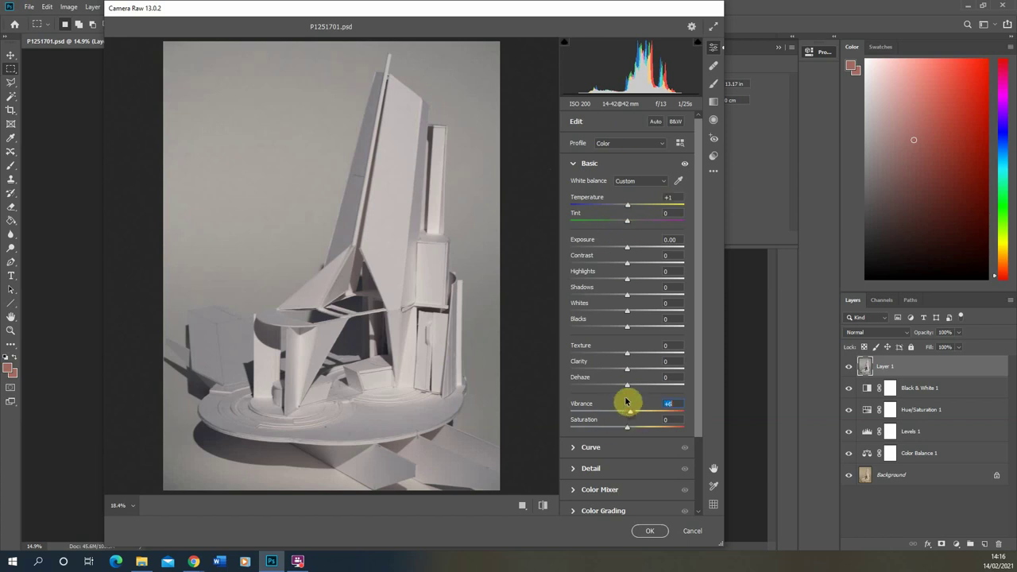
Step: Raise the highlights to +3 and lower the shadows to -4 in the Camera Raw filter
click(630, 283)
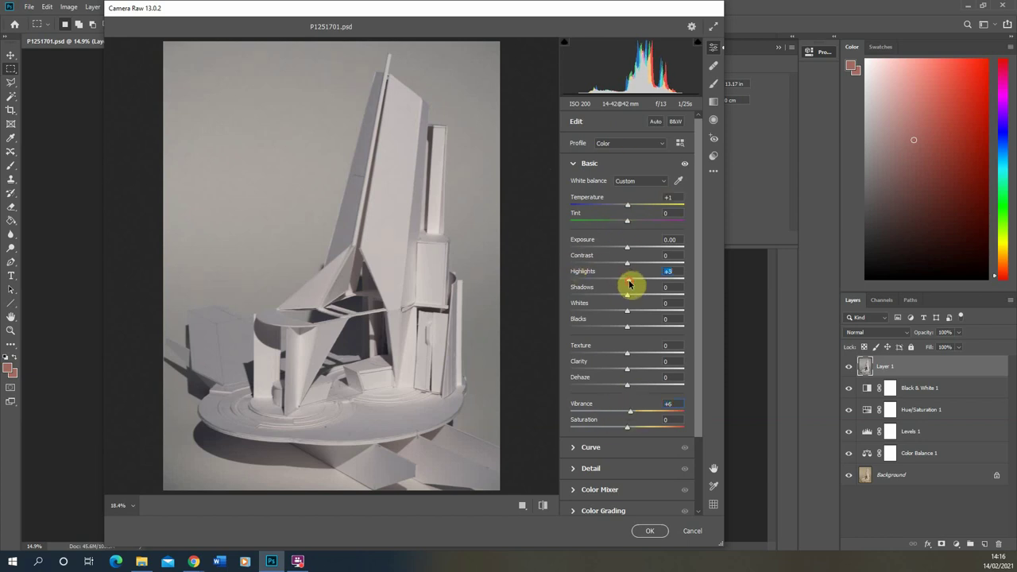
key(Up)
key(Up)
key(Up)
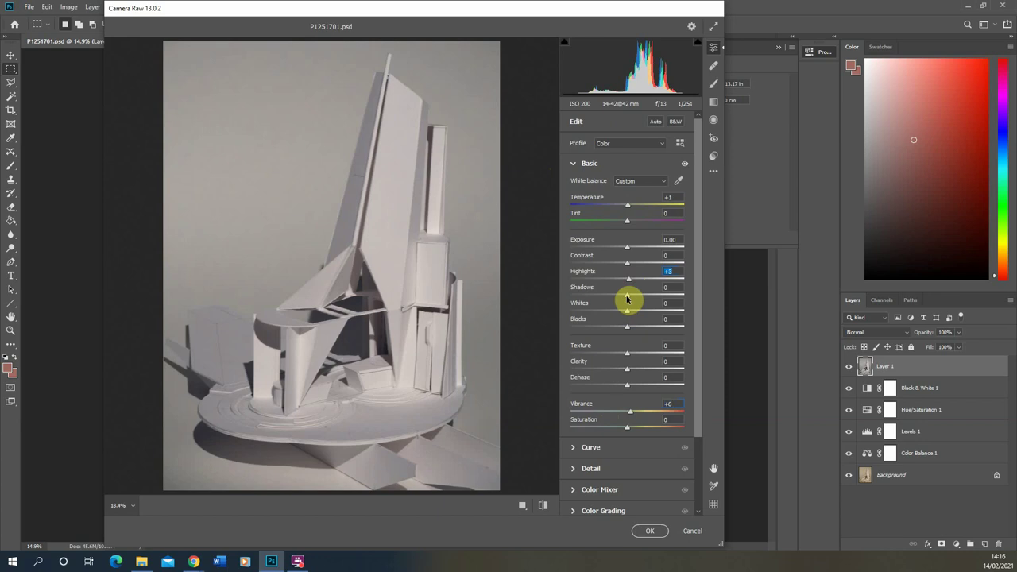
key(Down)
key(Down)
key(Down)
key(Down)
Step: Apply the Camera Raw filter with clarity at +22 and compare the edited image with the original Background photo
scroll(643, 406, down, 2)
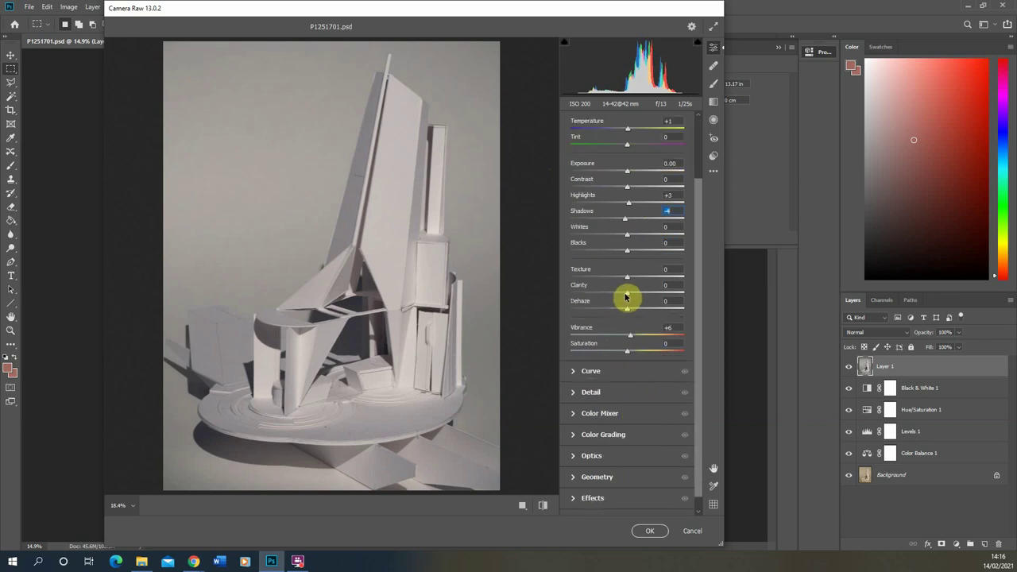
mouse_move(627, 297)
mouse_down()
mouse_move(649, 297)
mouse_move(640, 300)
mouse_up()
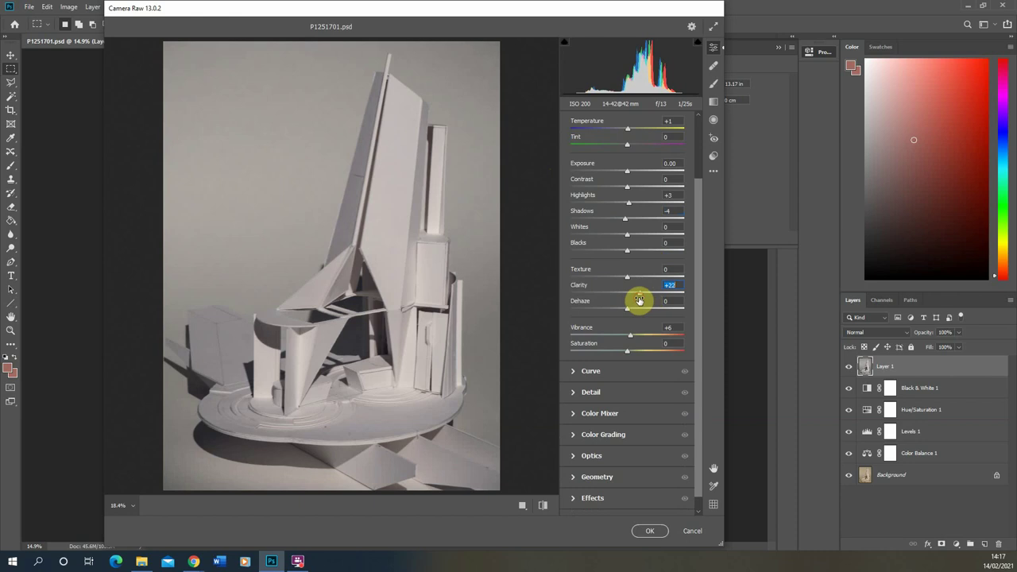
click(652, 530)
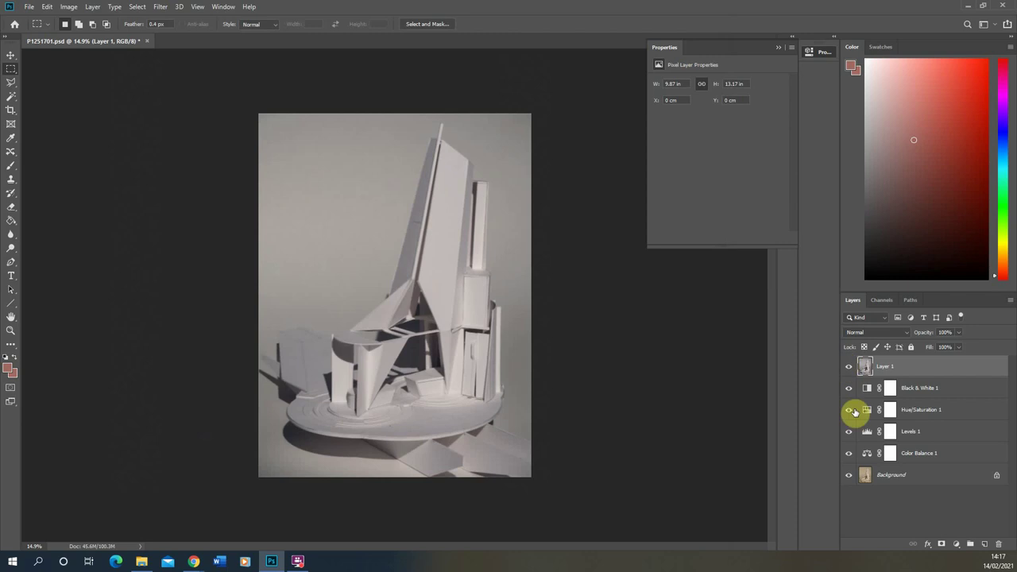
alt+click(850, 477)
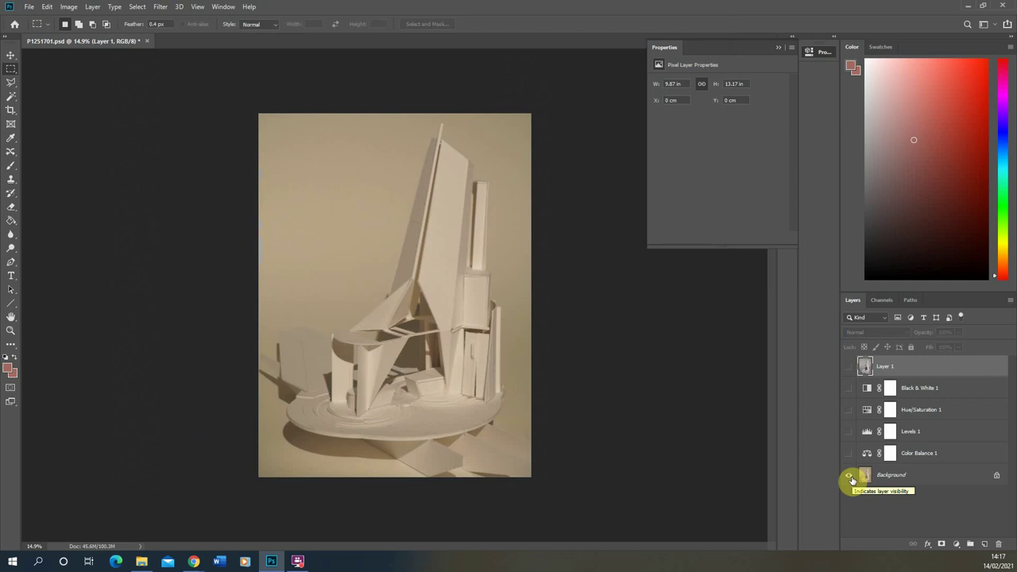
alt+click(851, 477)
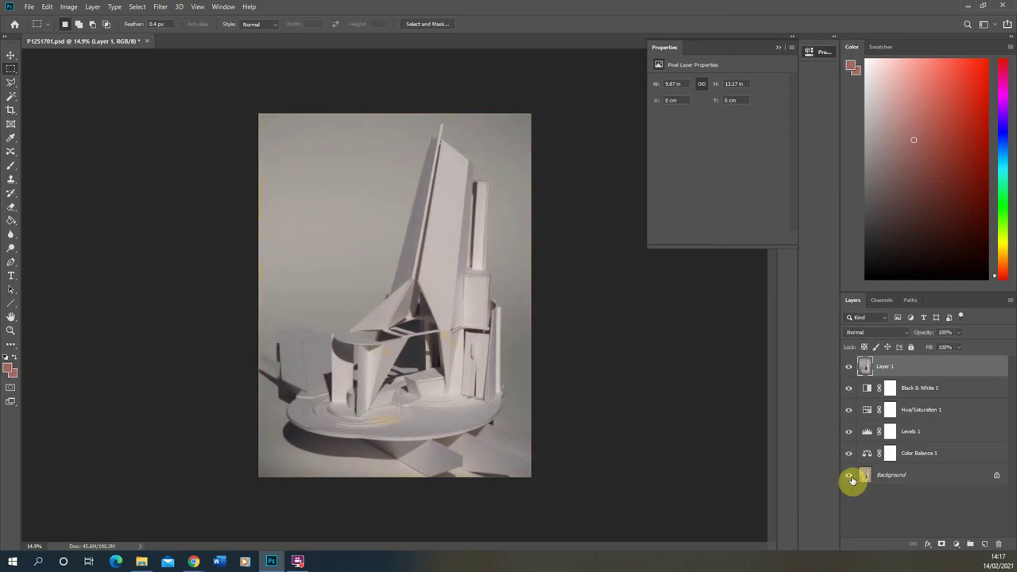